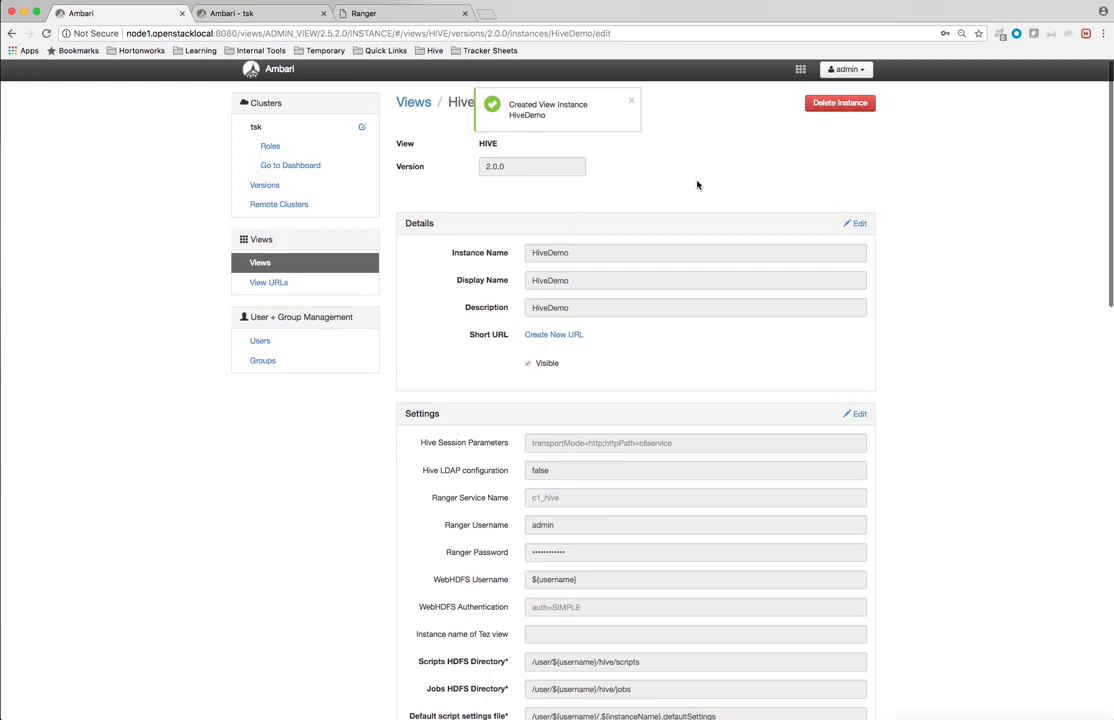
Step: Open the HiveDemo view from the Ambari views menu
left_click(800, 69)
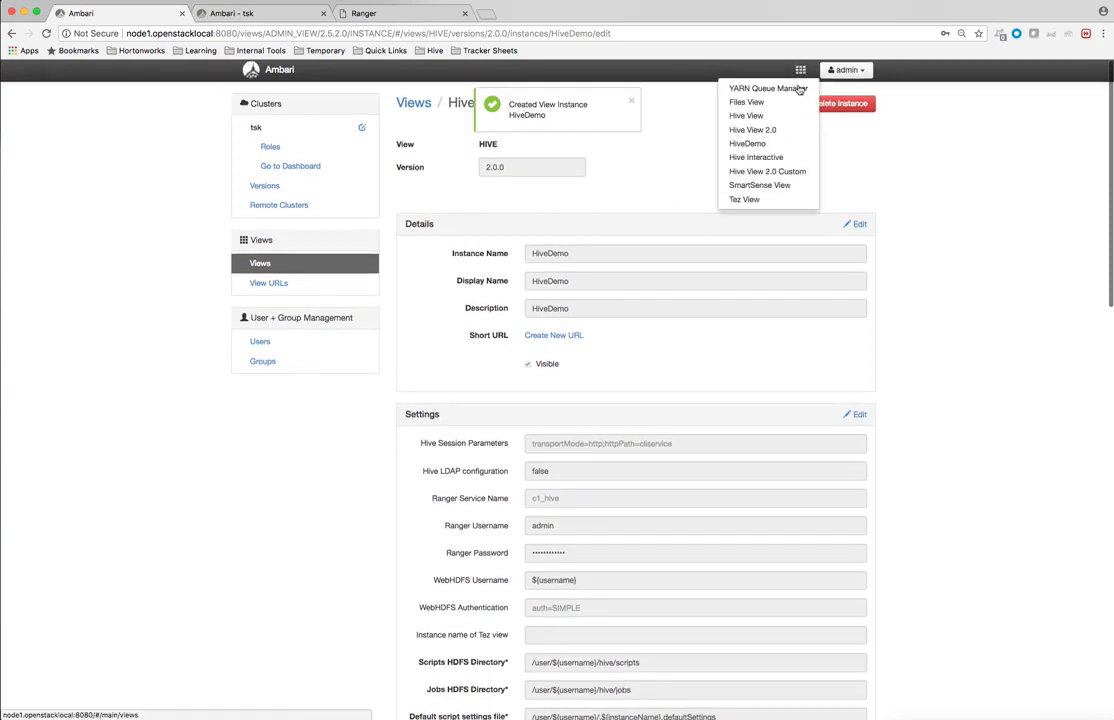
left_click(765, 143)
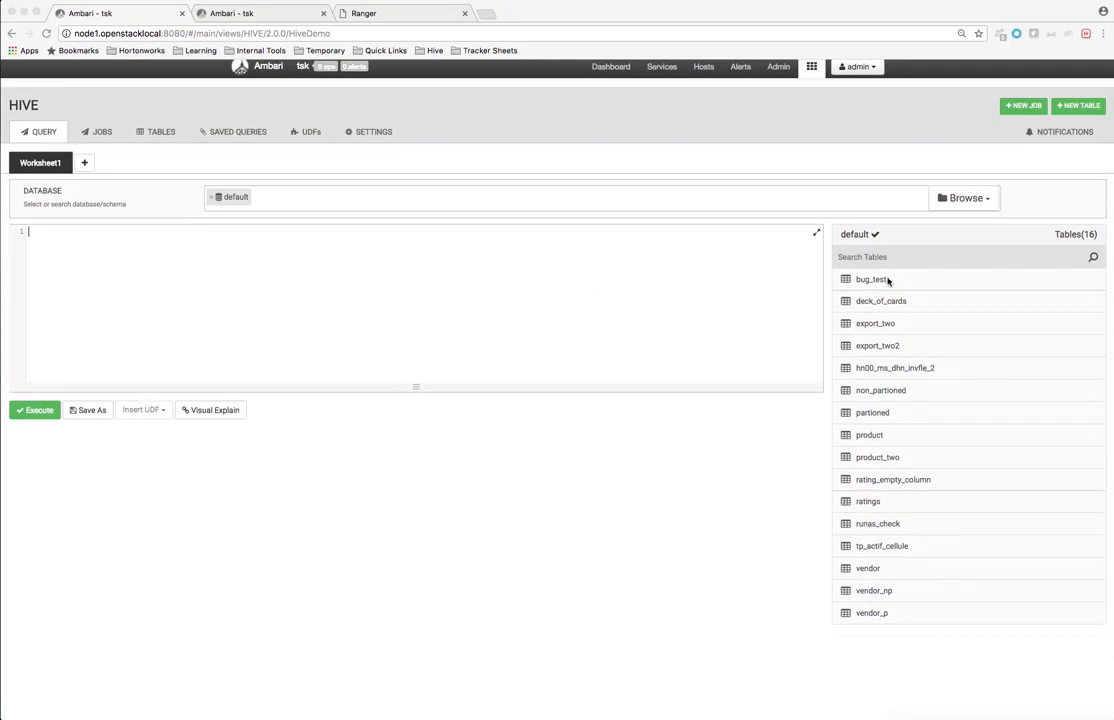
Step: Show the bug_test table's Ranger policies and select the CONFIGURATION_ERROR code text
left_click(151, 131)
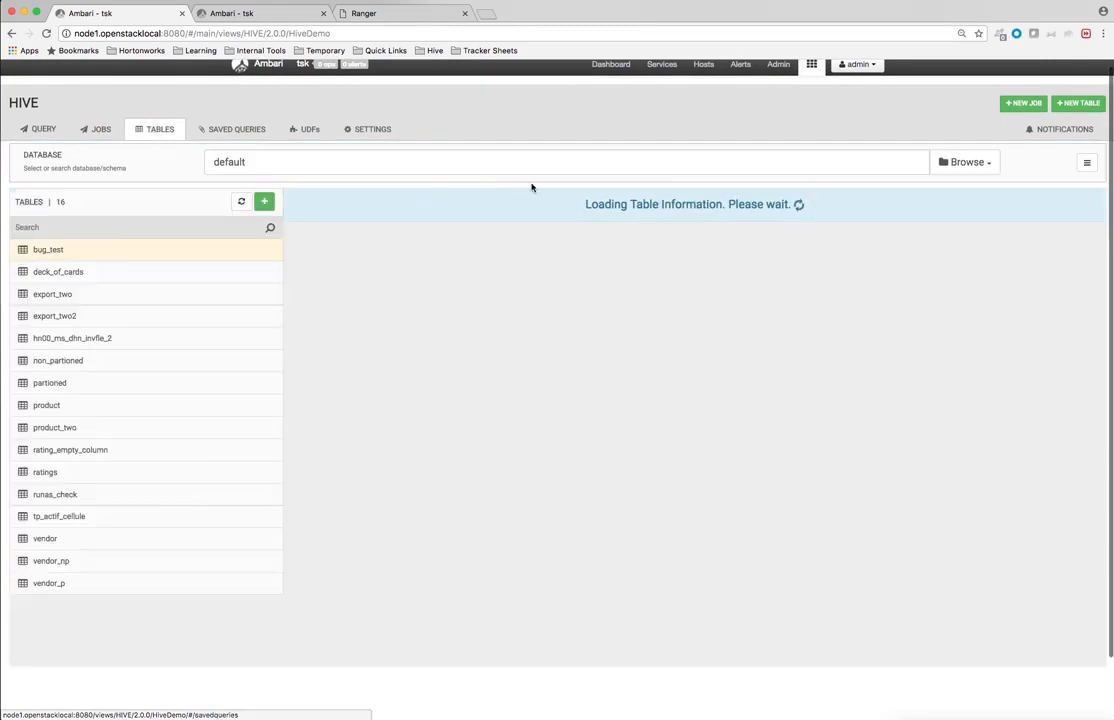
left_click(781, 236)
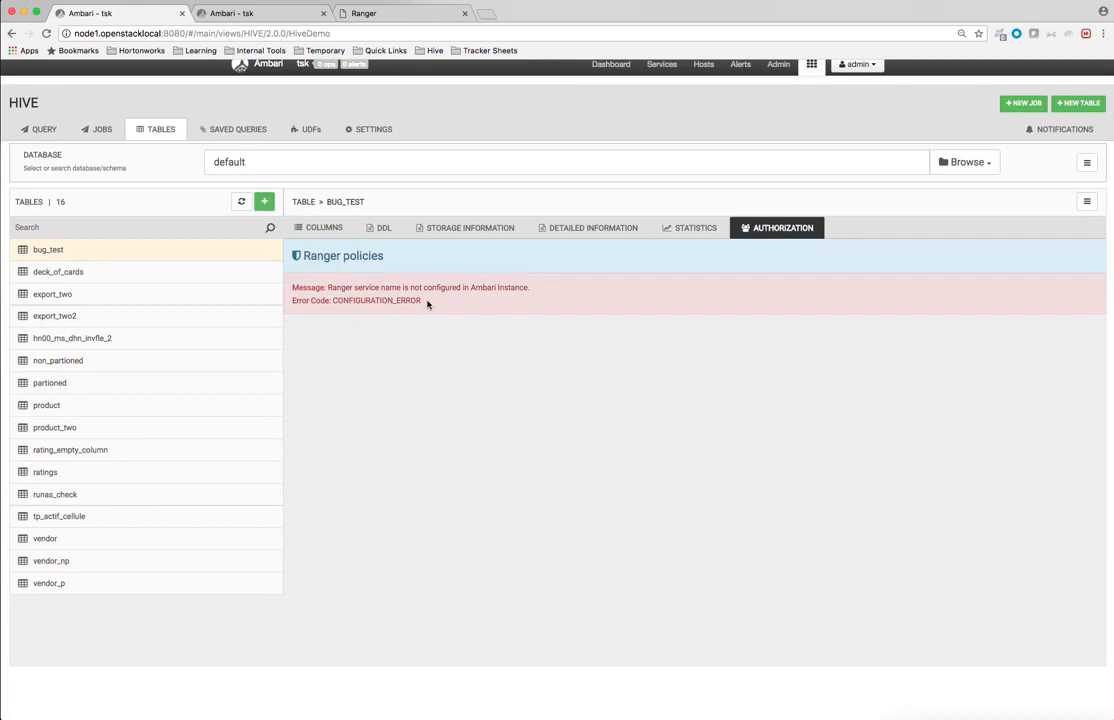
left_click_drag(427, 304, 331, 301)
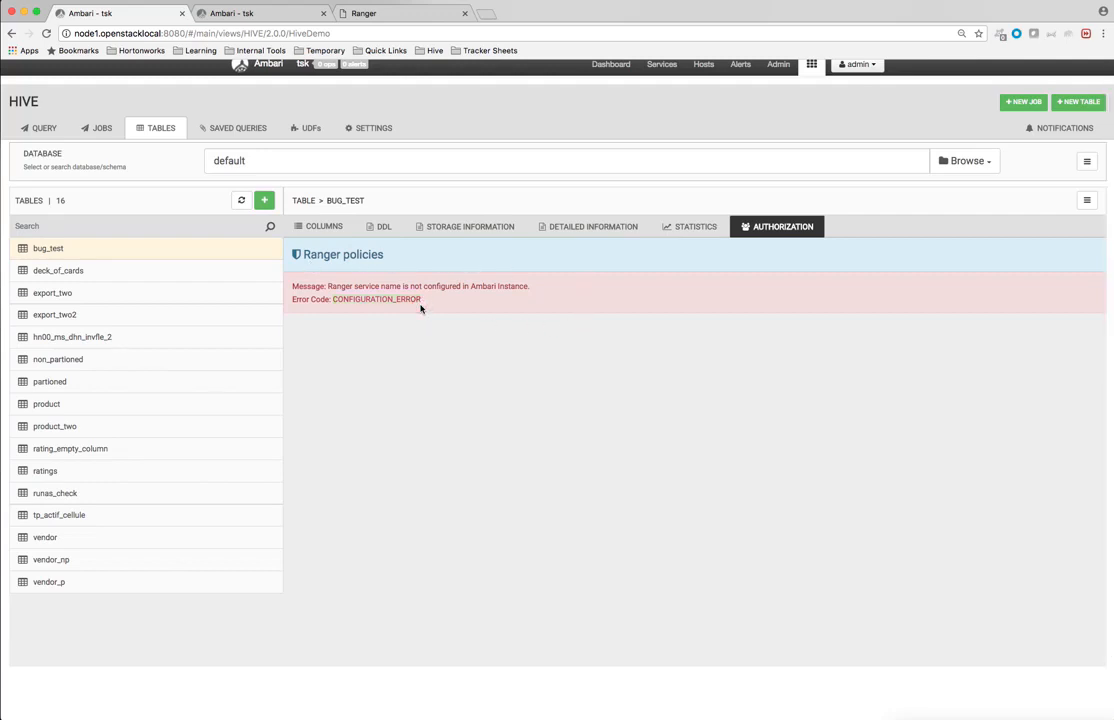
scroll(420, 308, "up", 1)
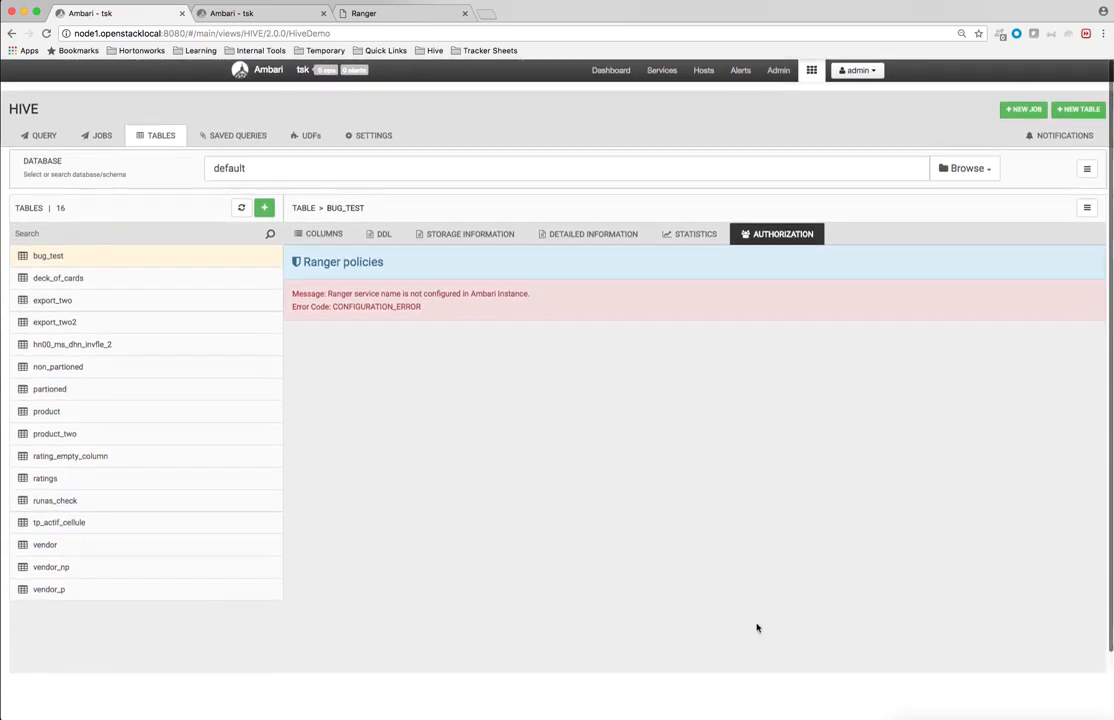
left_click(811, 70)
Step: Go to Manage Ambari's Views page and open the HiveDemo instance under HIVE
left_click(857, 70)
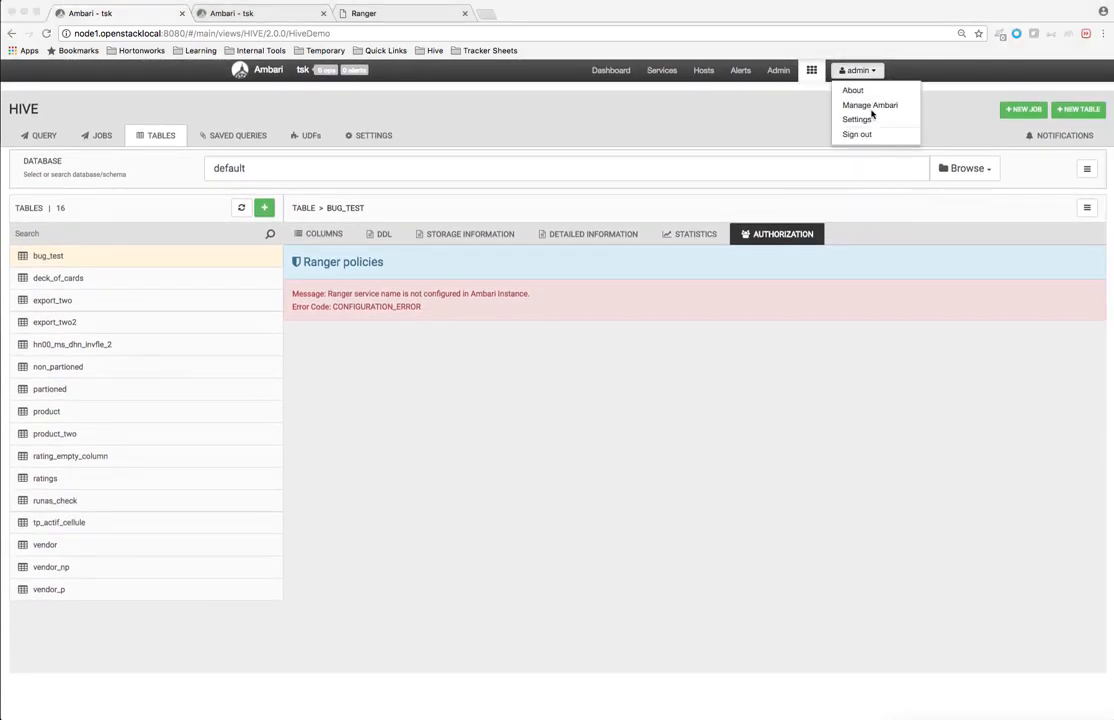
left_click(866, 106)
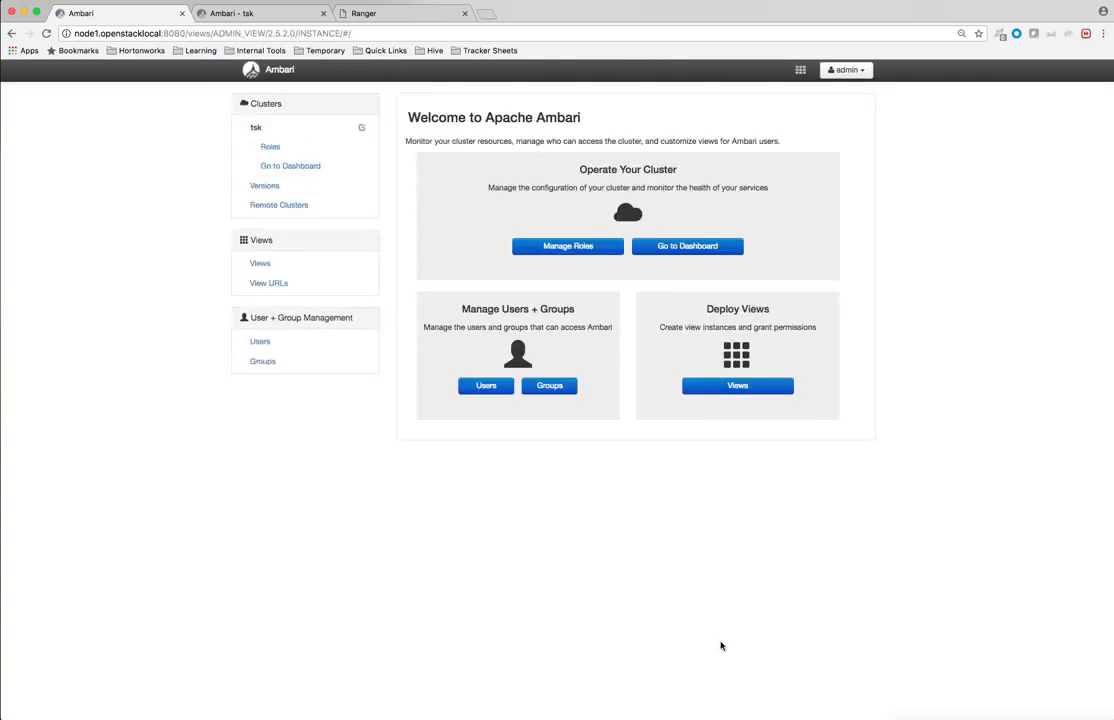
left_click(261, 263)
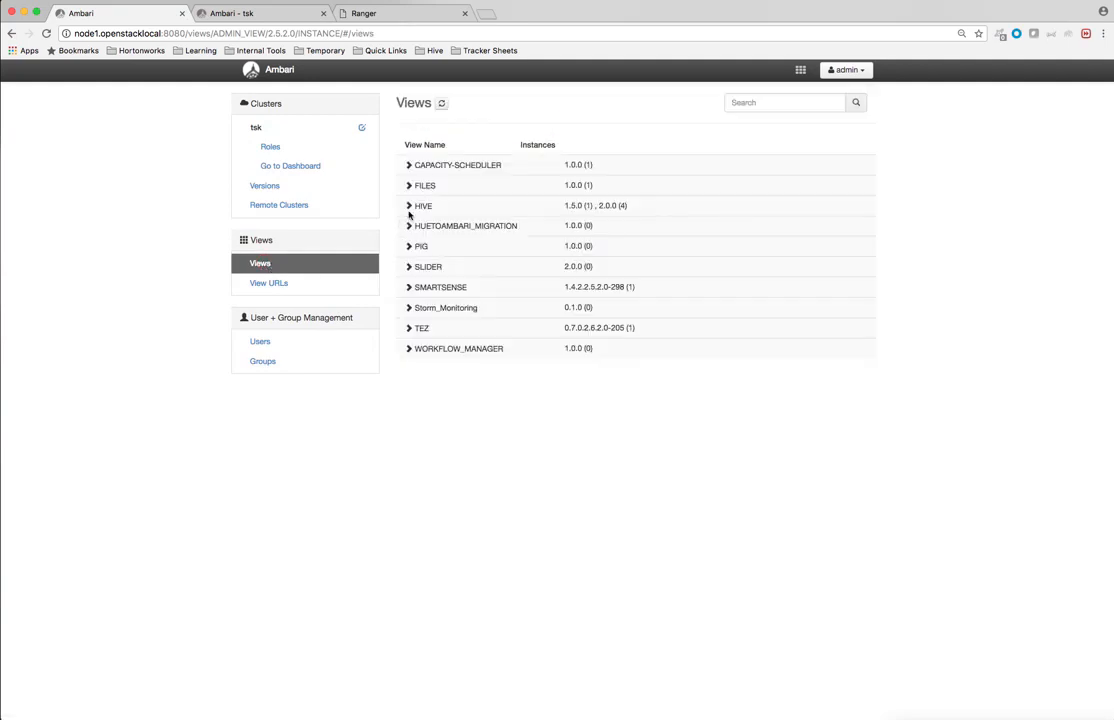
left_click(408, 205)
left_click(463, 271)
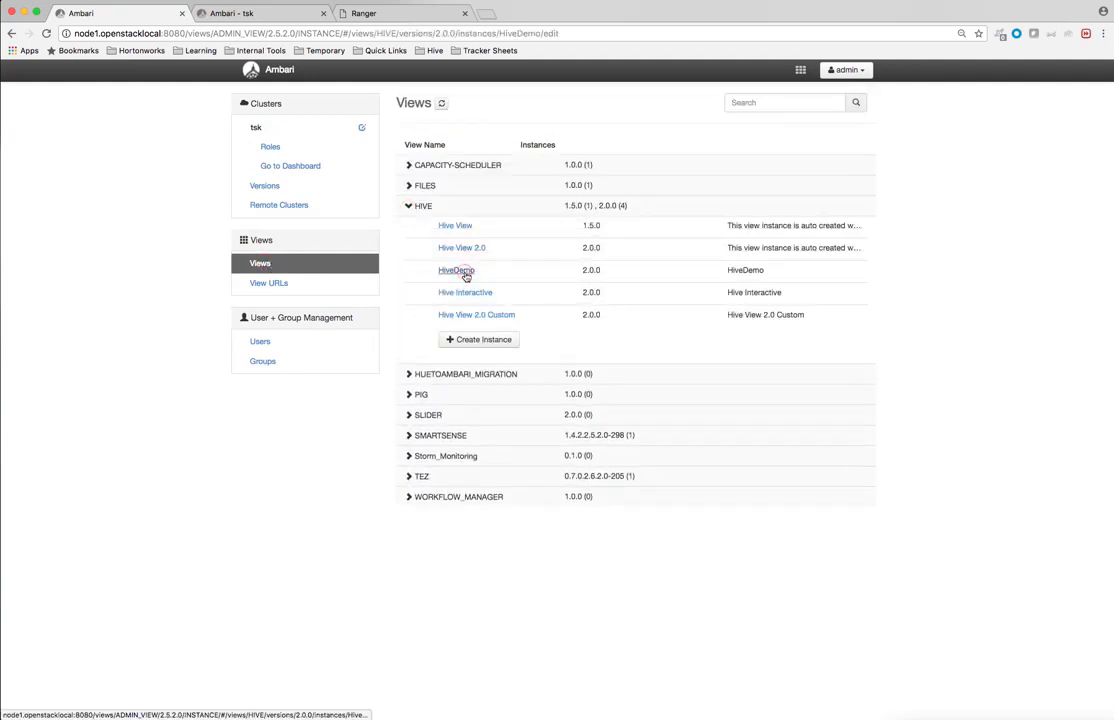
Step: Make the HiveDemo settings editable and check Ranger for the Hive service name tsk_hive
scroll(594, 427, "down", 5)
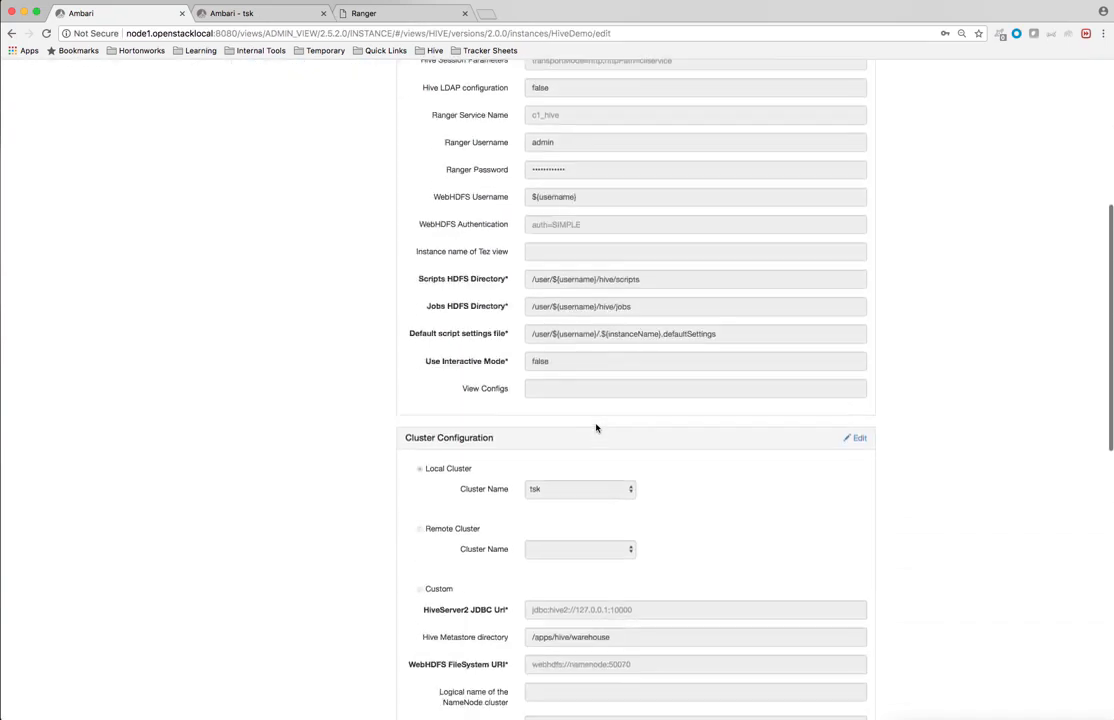
scroll(781, 402, "up", 1)
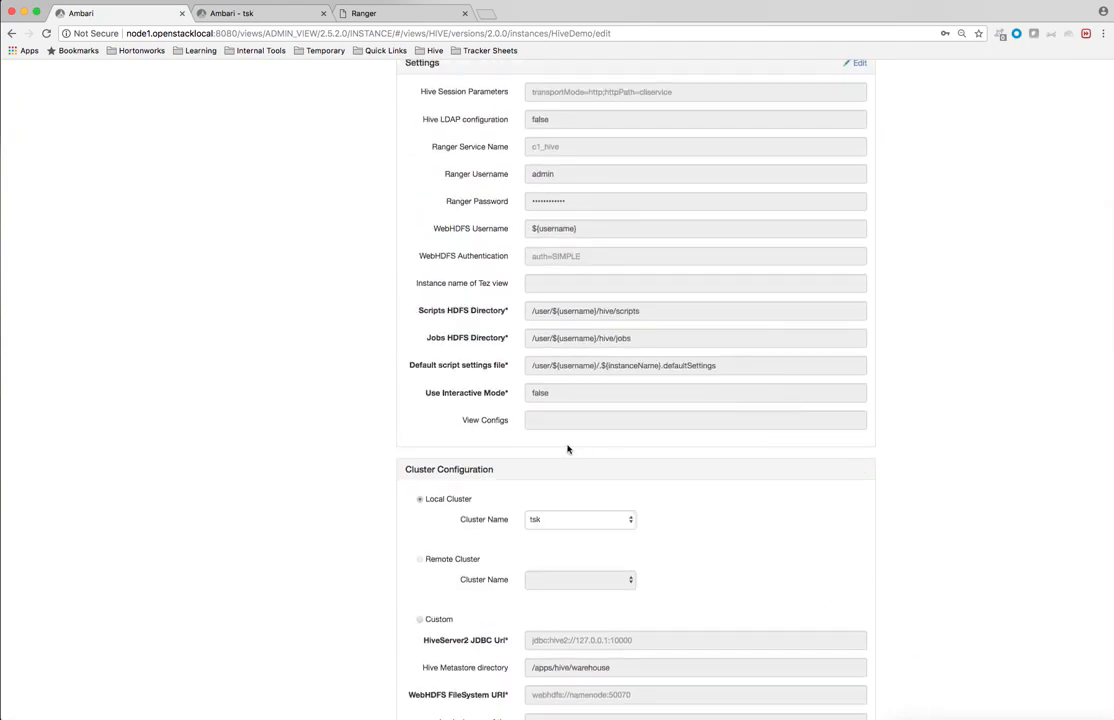
scroll(567, 450, "up", 3)
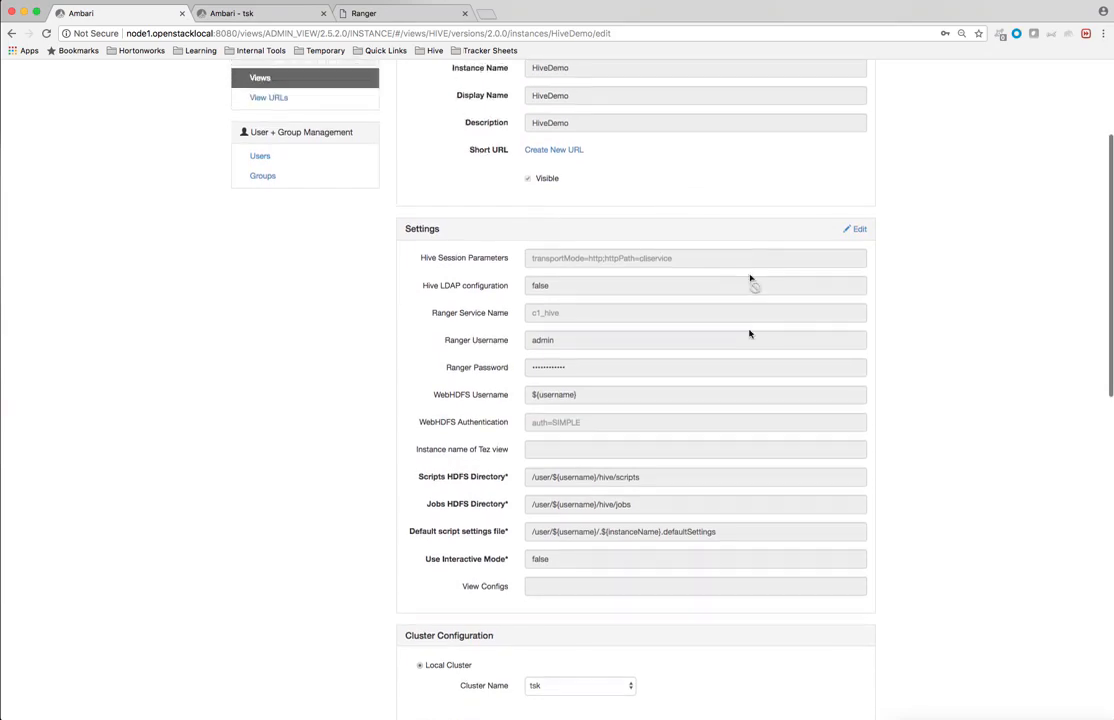
scroll(745, 400, "down", 5)
scroll(741, 415, "up", 5)
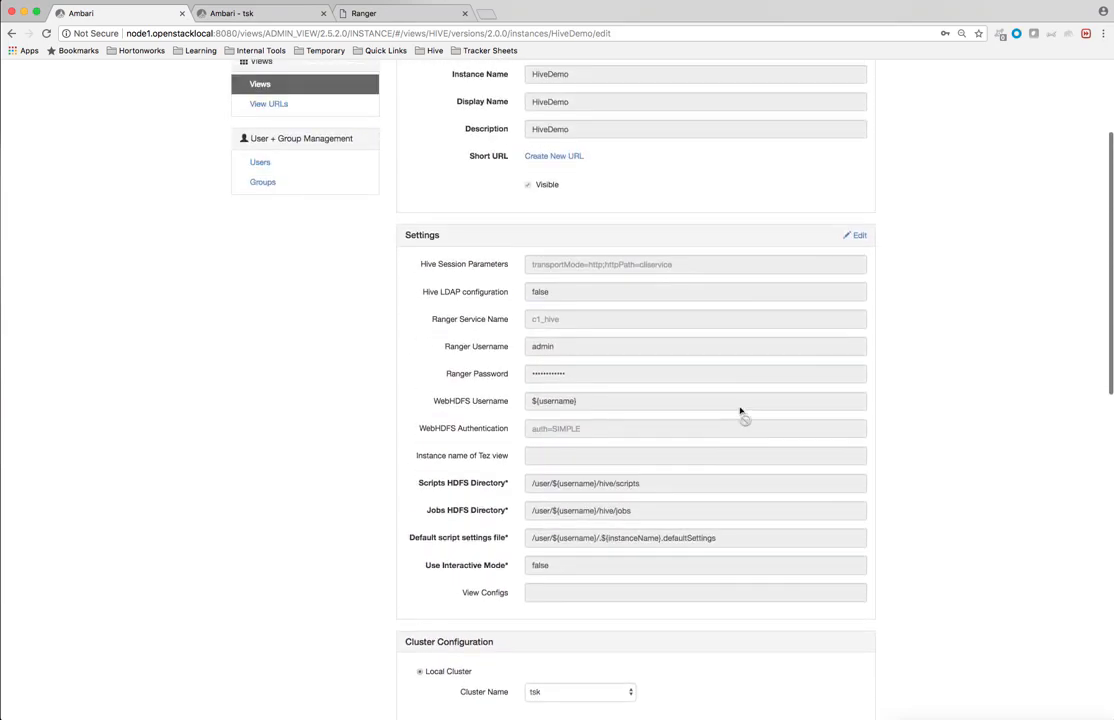
left_click(857, 233)
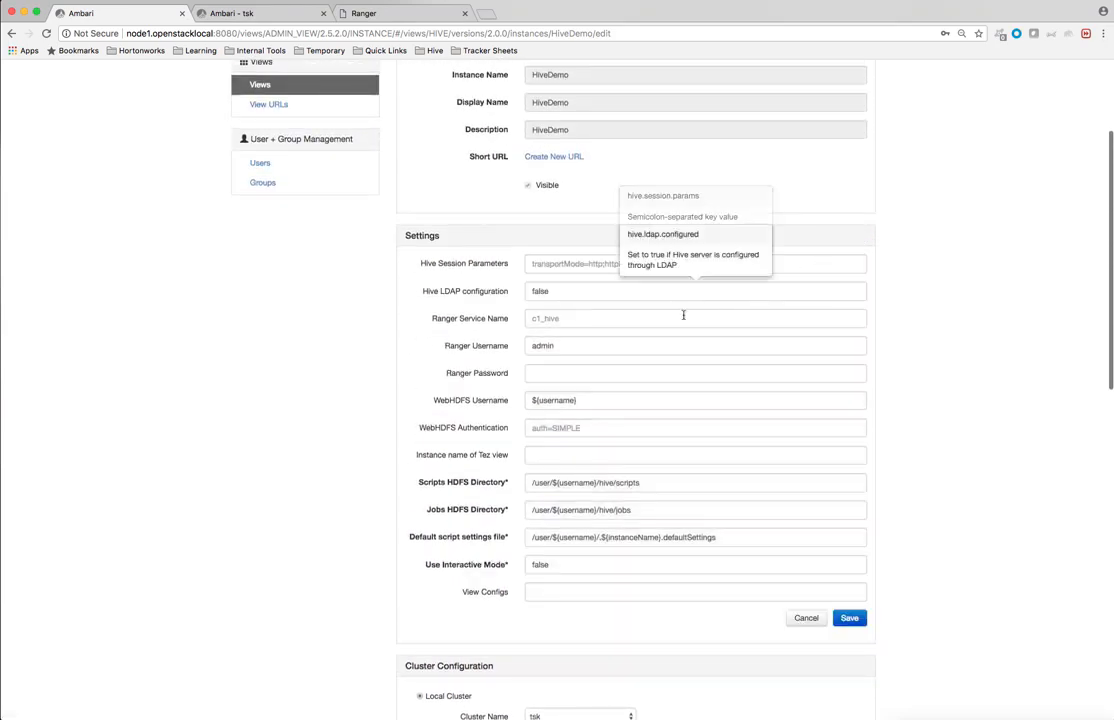
left_click(537, 318)
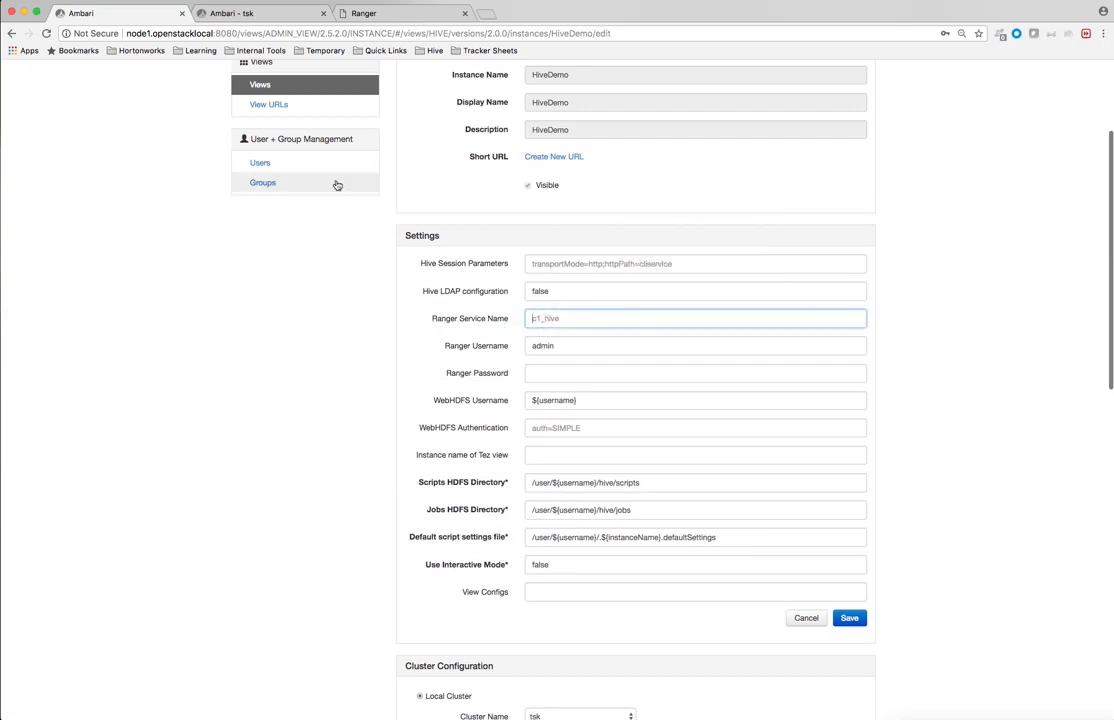
left_click(369, 16)
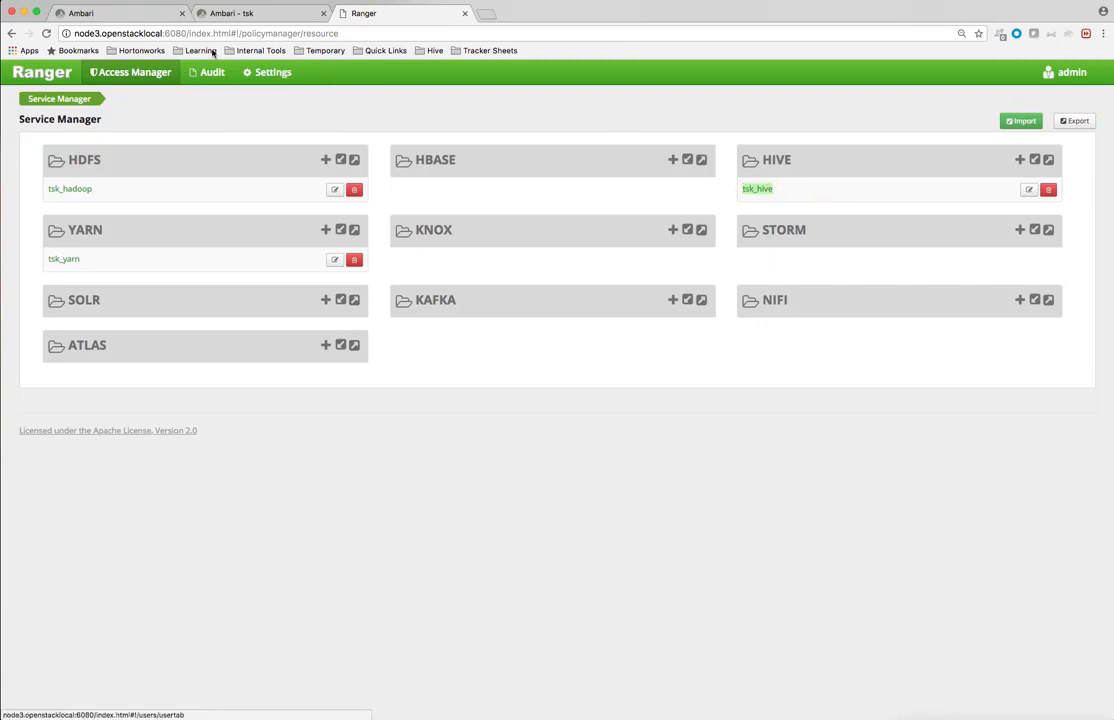
Step: Set Ranger Service Name to tsk_hive and enter the Ranger admin password
left_click(129, 16)
left_click(565, 318)
type("tsk_hive")
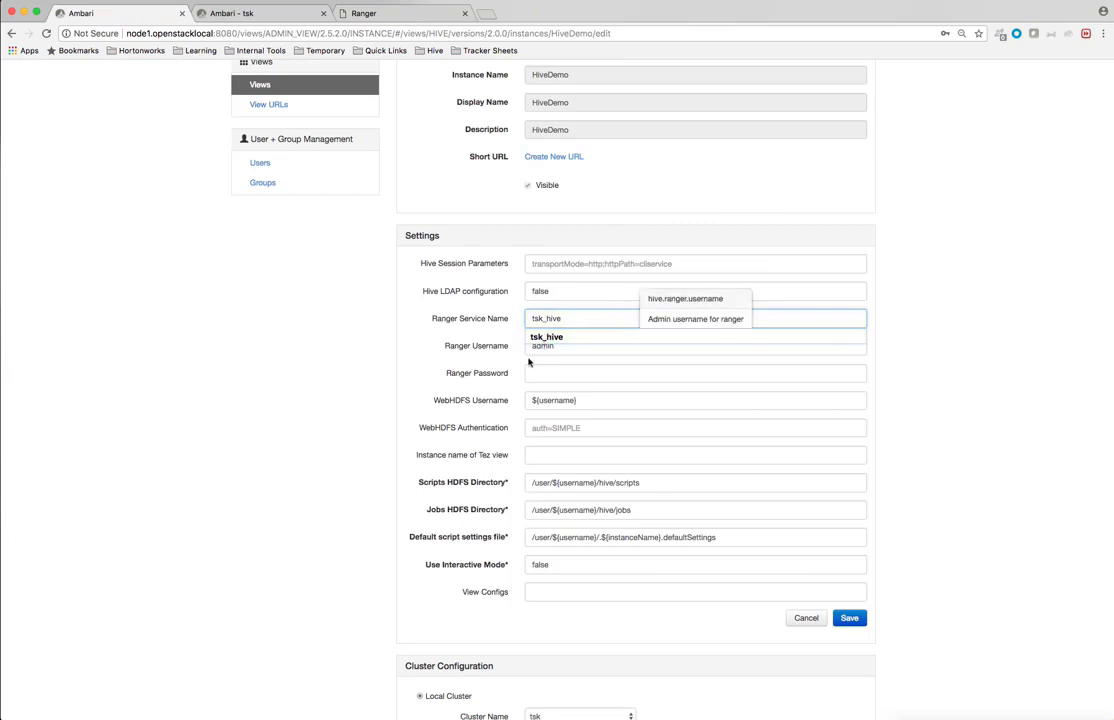
left_click(545, 375)
type("a")
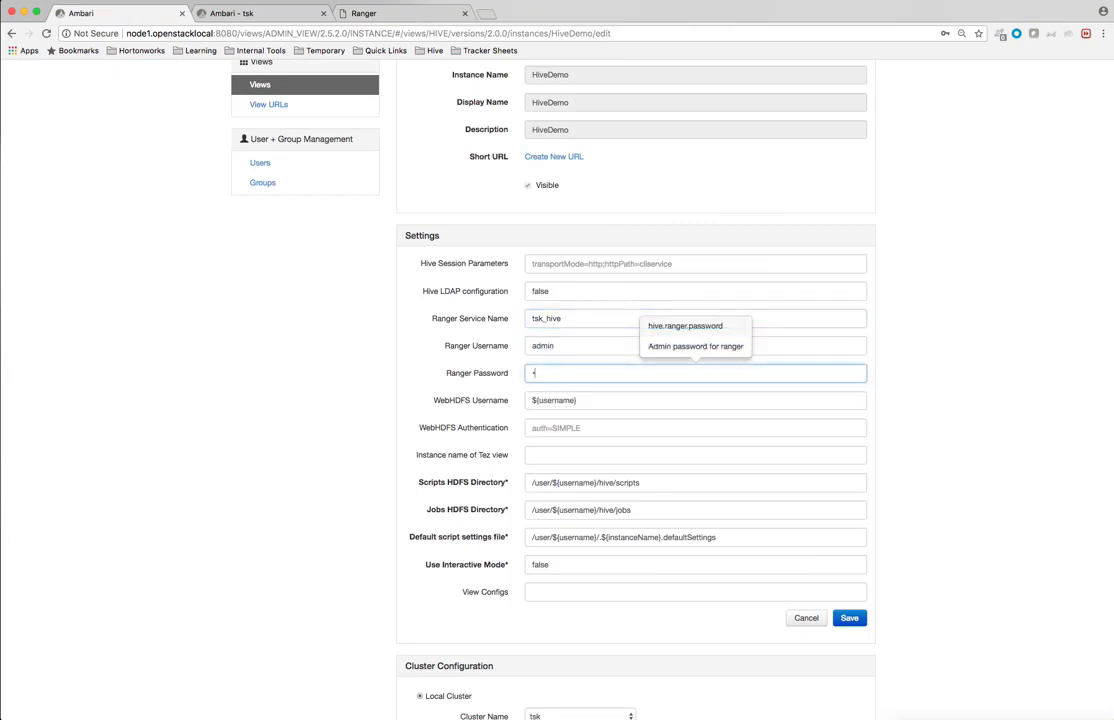
type("dmin")
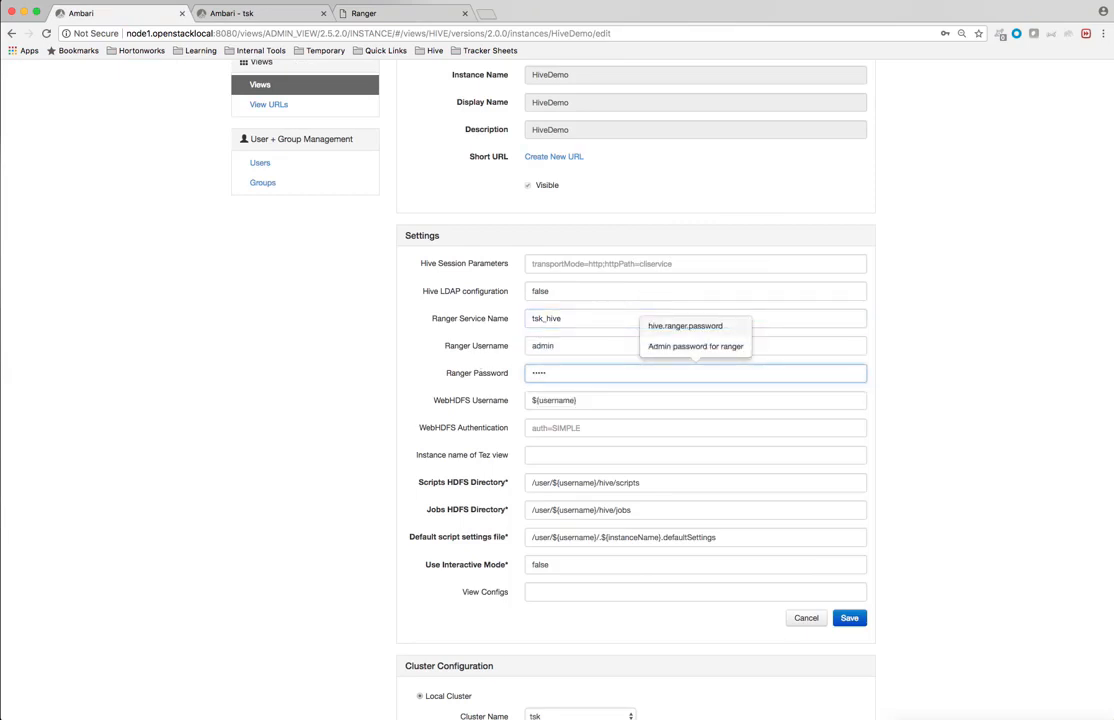
double_click(571, 374)
type("ad")
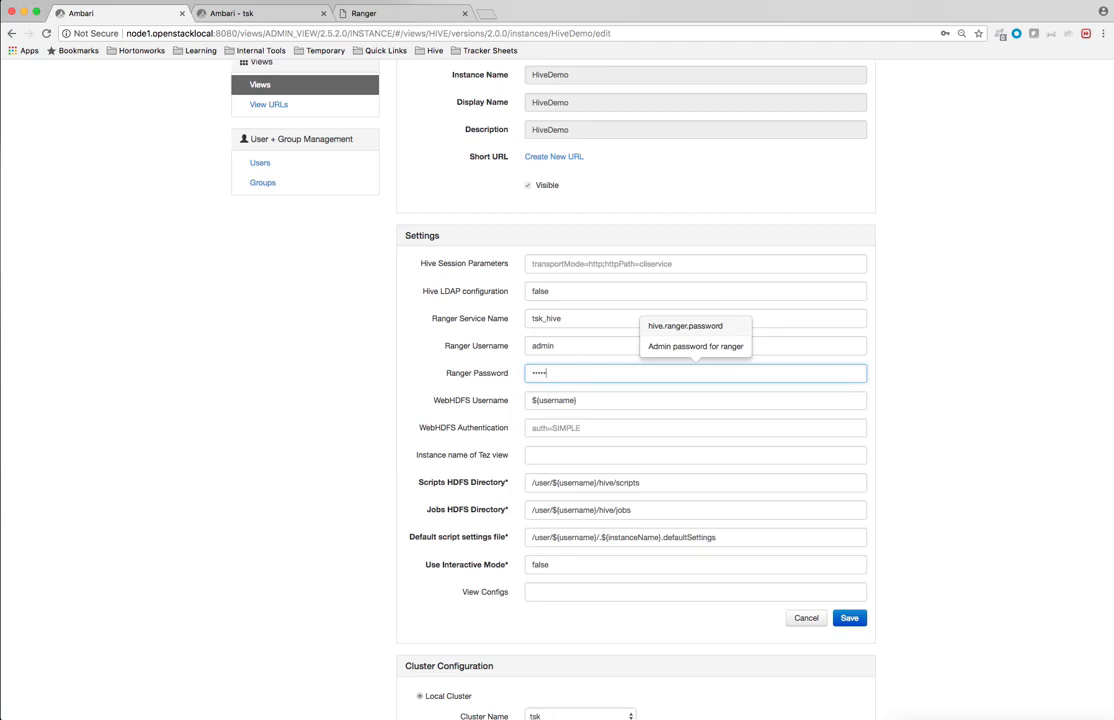
type("min")
Step: Set WebHDFS Authentication to auth=KERBEROS;proxyuser=ambari-server-tsk from the autofill suggestion
left_click(537, 430)
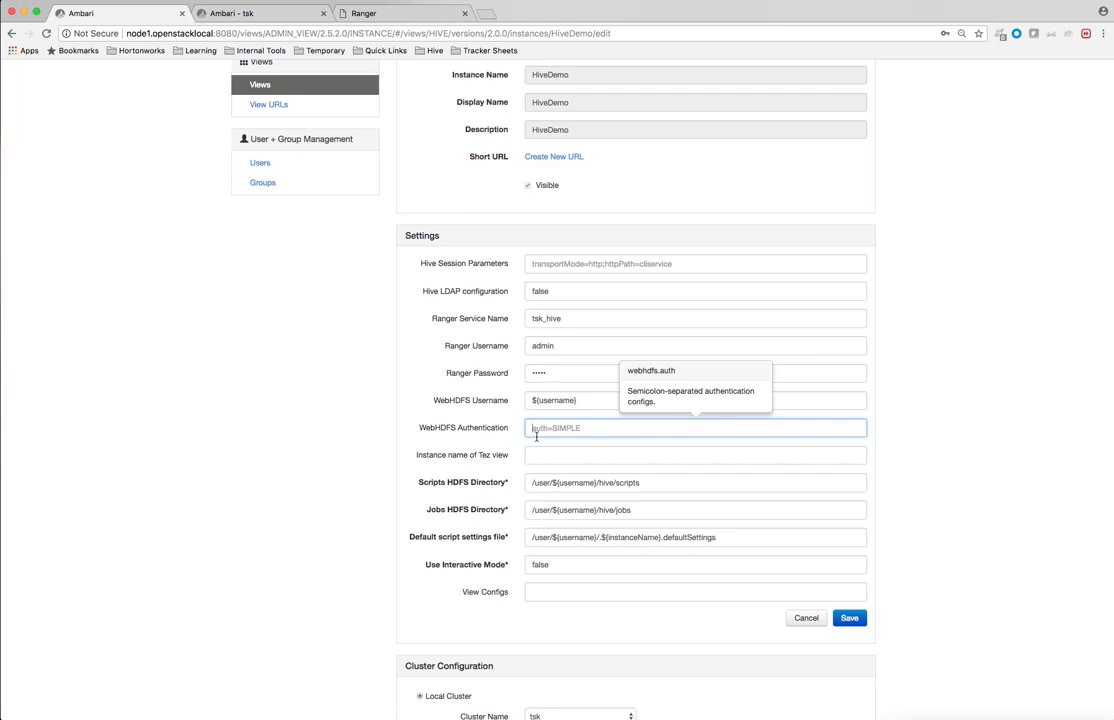
type("a")
key("Down")
key("Return")
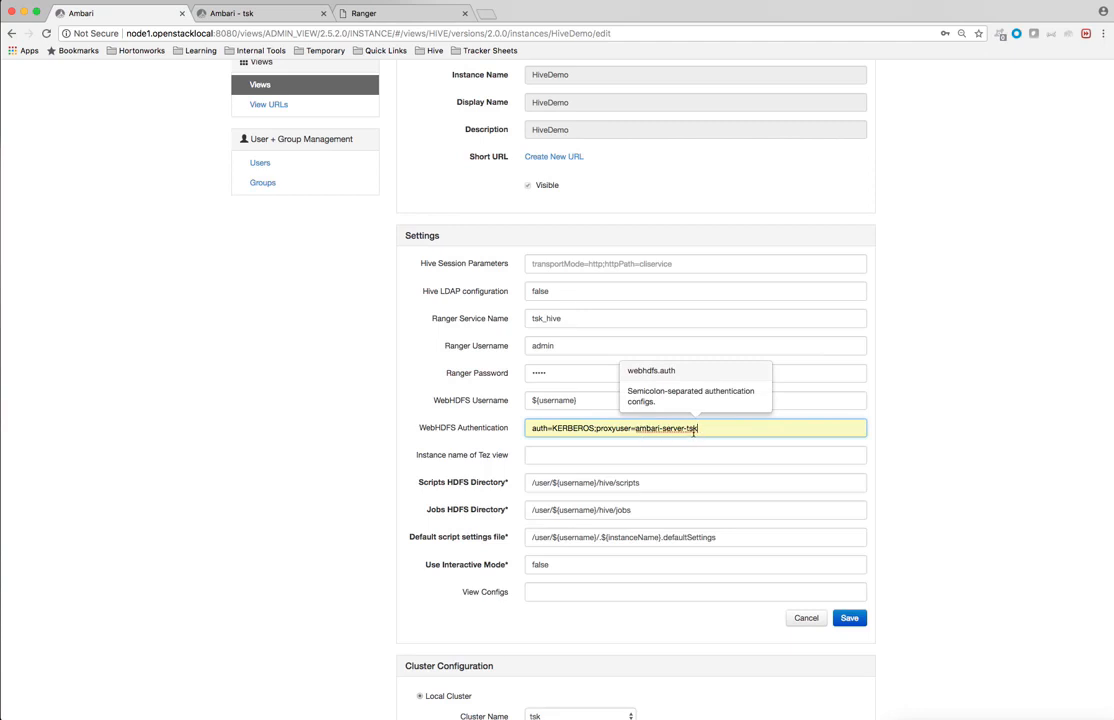
Step: Save both the Settings and Cluster Configuration sections of the HiveDemo instance
left_click(843, 619)
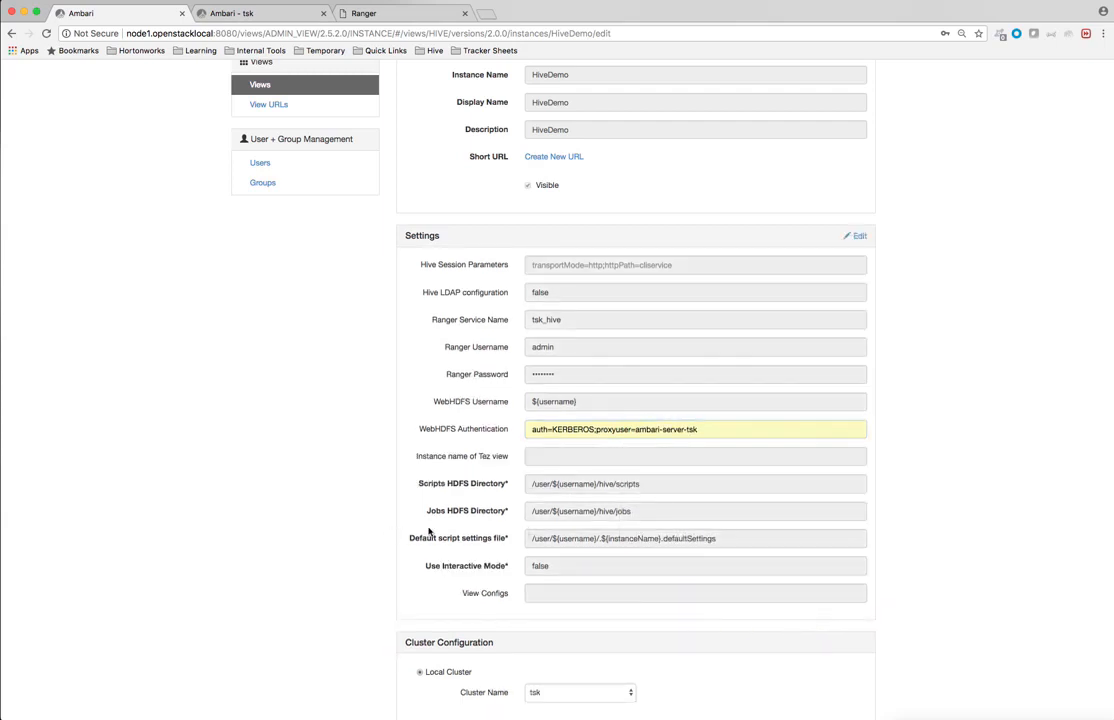
scroll(429, 531, "down", 5)
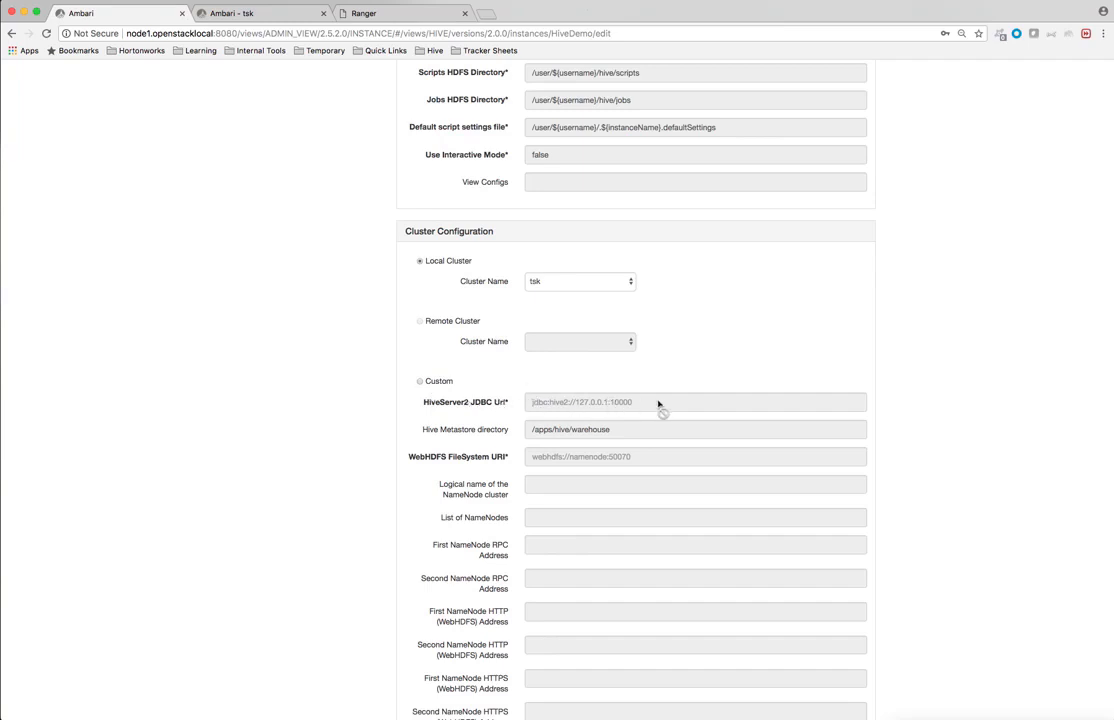
scroll(672, 569, "down", 5)
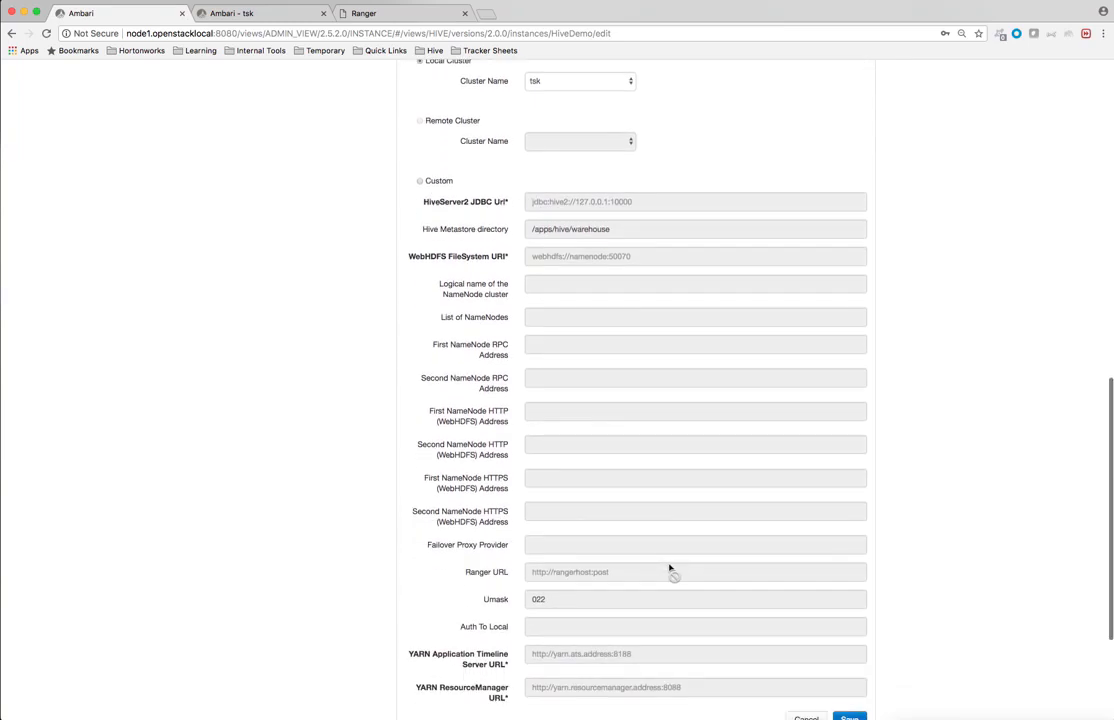
scroll(609, 505, "up", 9)
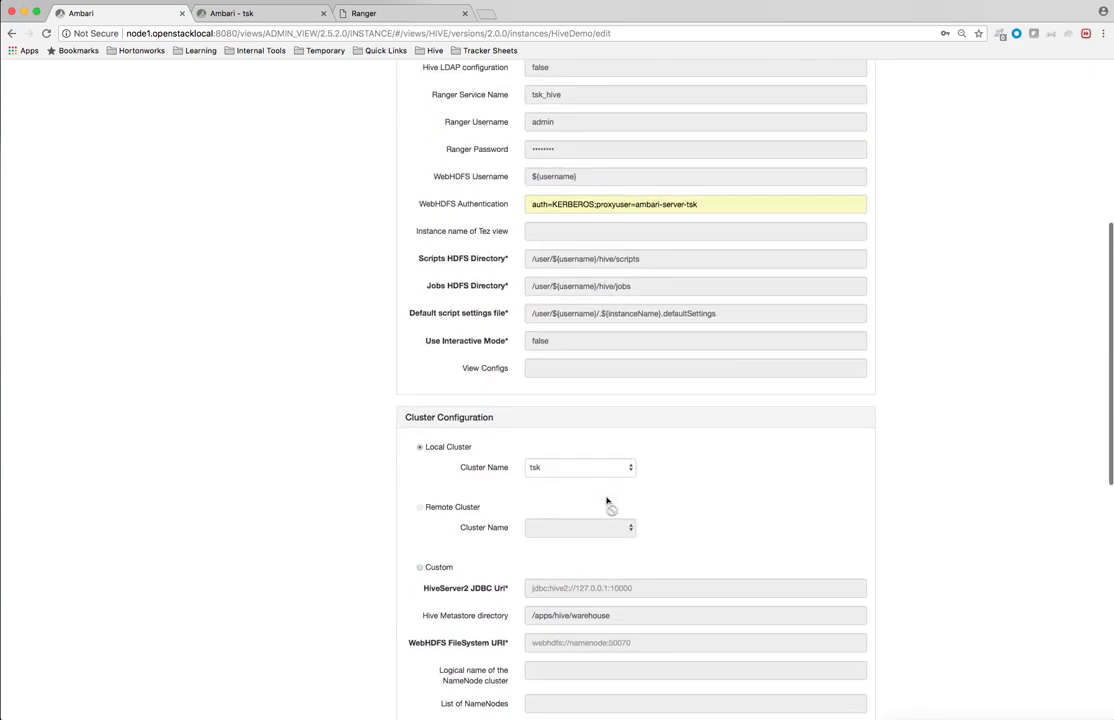
scroll(606, 502, "down", 9)
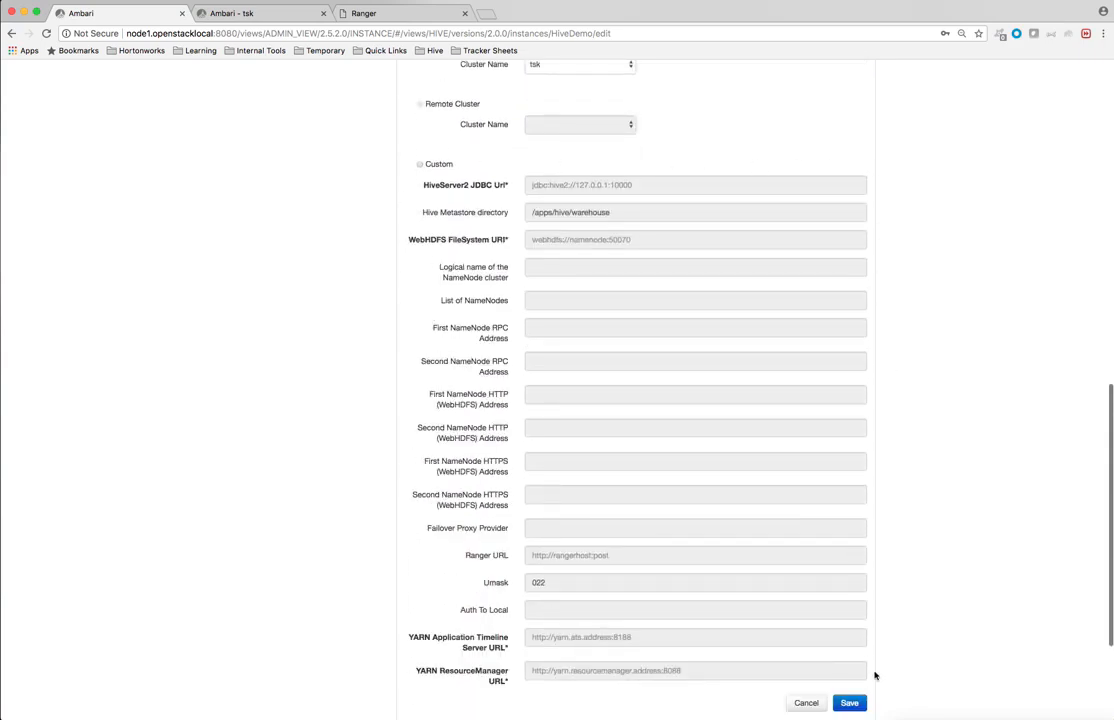
left_click(860, 705)
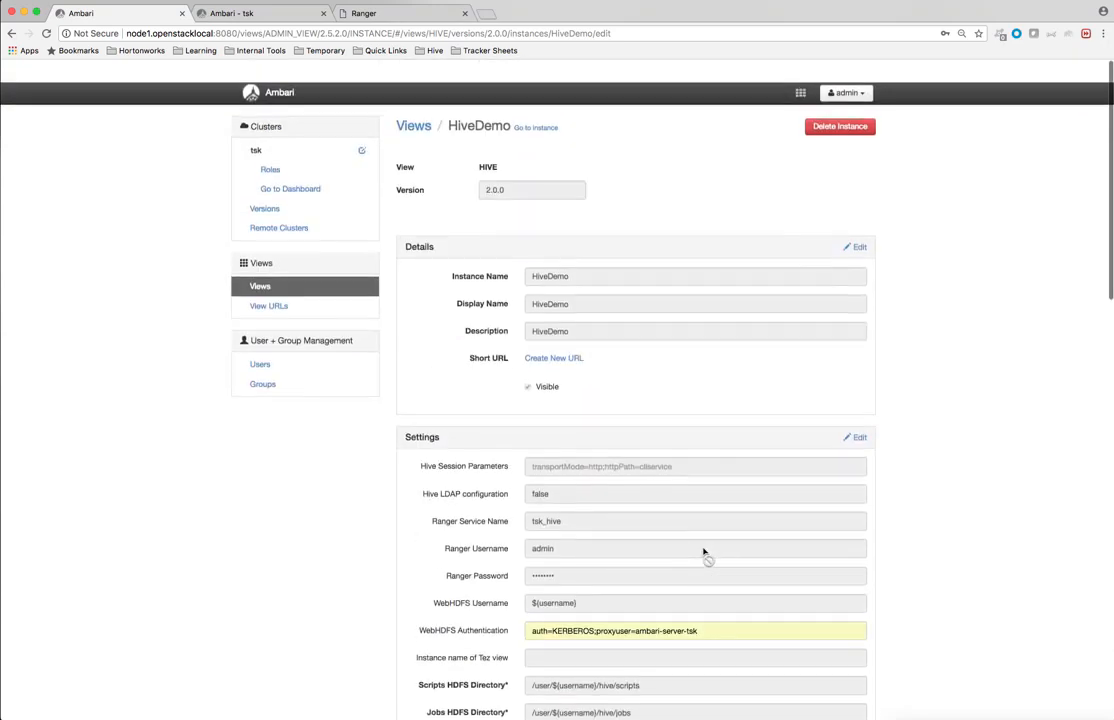
scroll(703, 551, "down", 1)
Step: Reopen the HiveDemo view and show Ranger policies for the bug_test table
left_click(800, 71)
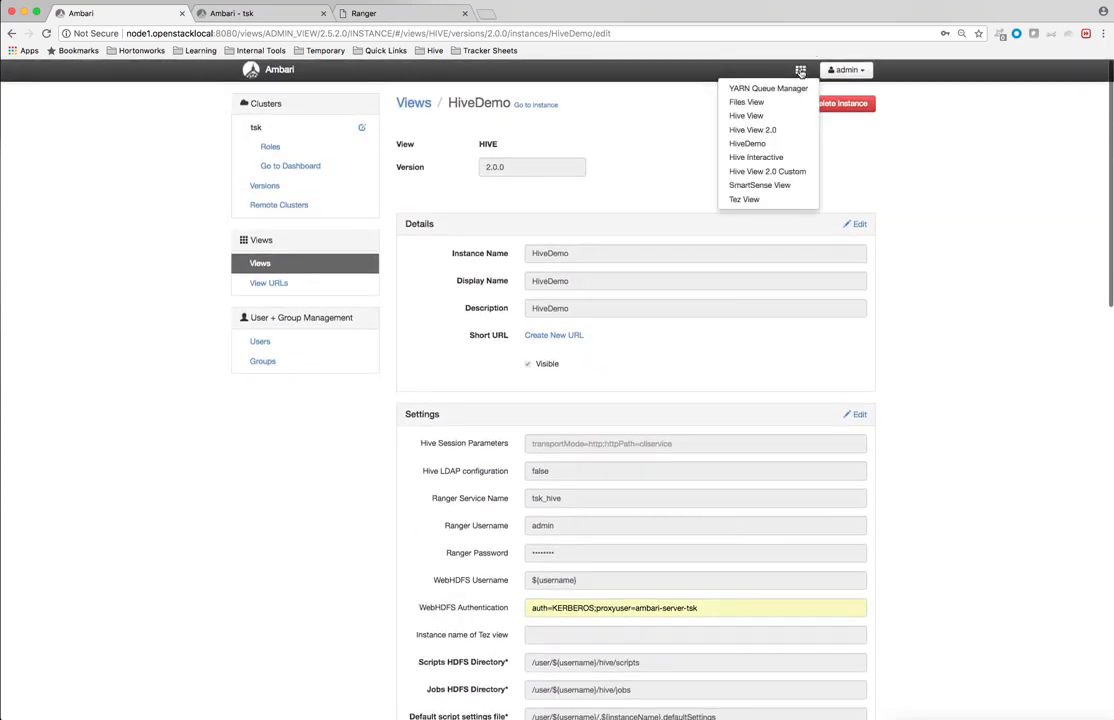
left_click(764, 145)
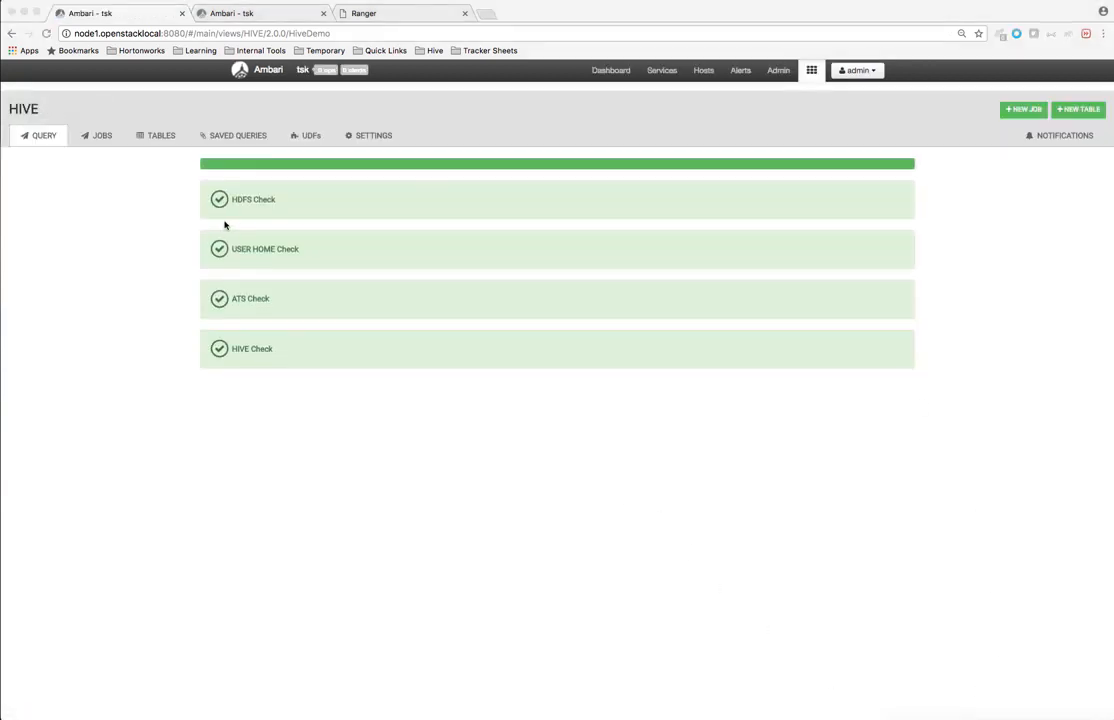
left_click(144, 143)
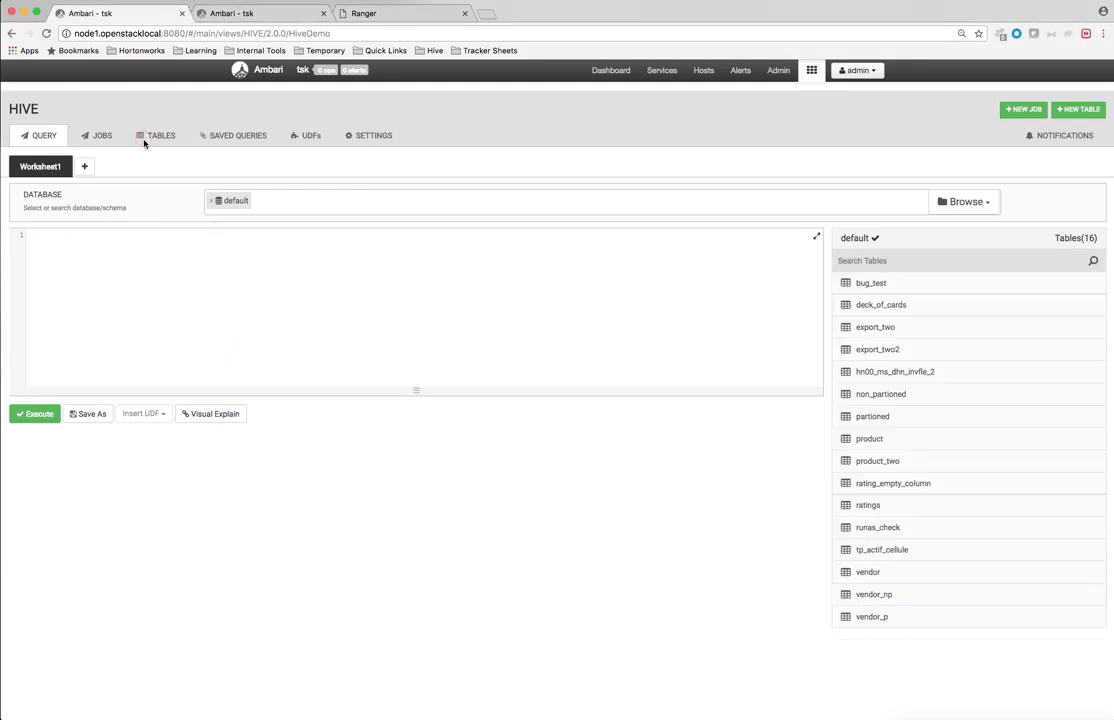
left_click(154, 138)
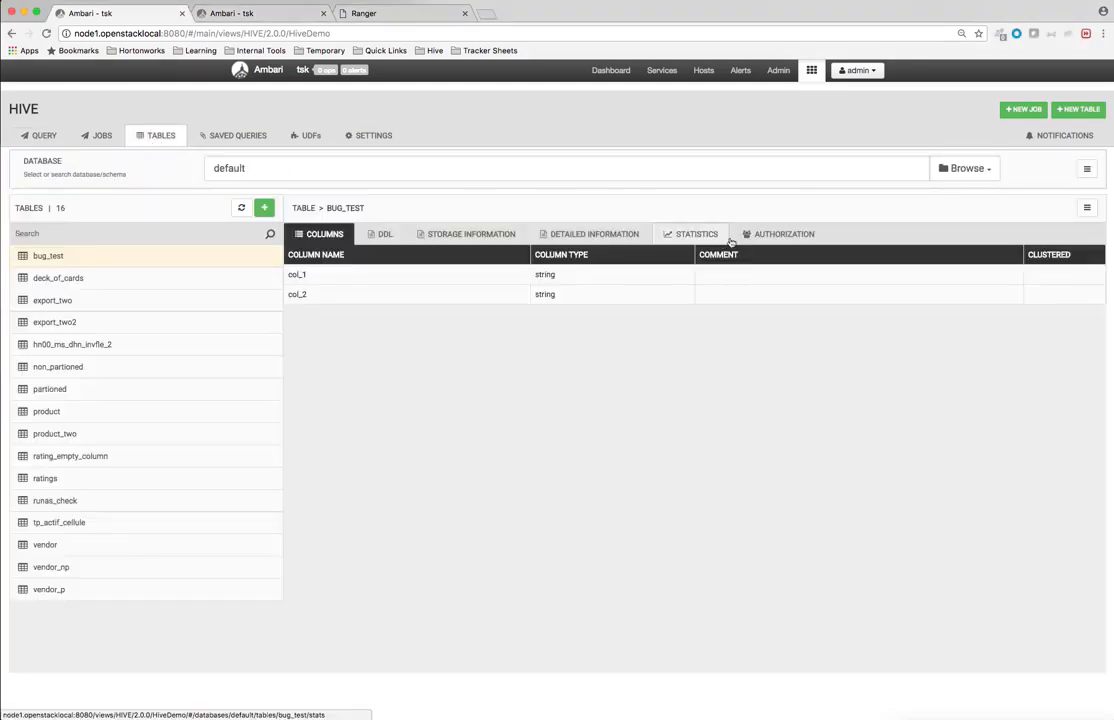
left_click(784, 234)
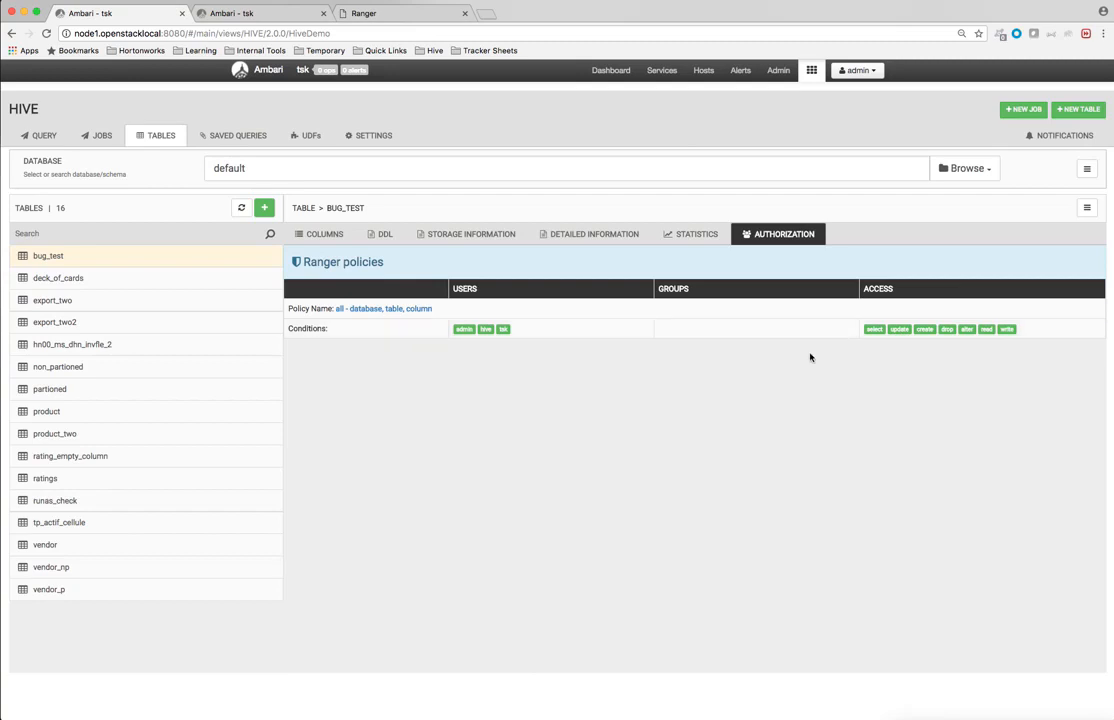
Step: Browse export_two and export_two2, then show the partioned table's authorization policies
left_click(48, 301)
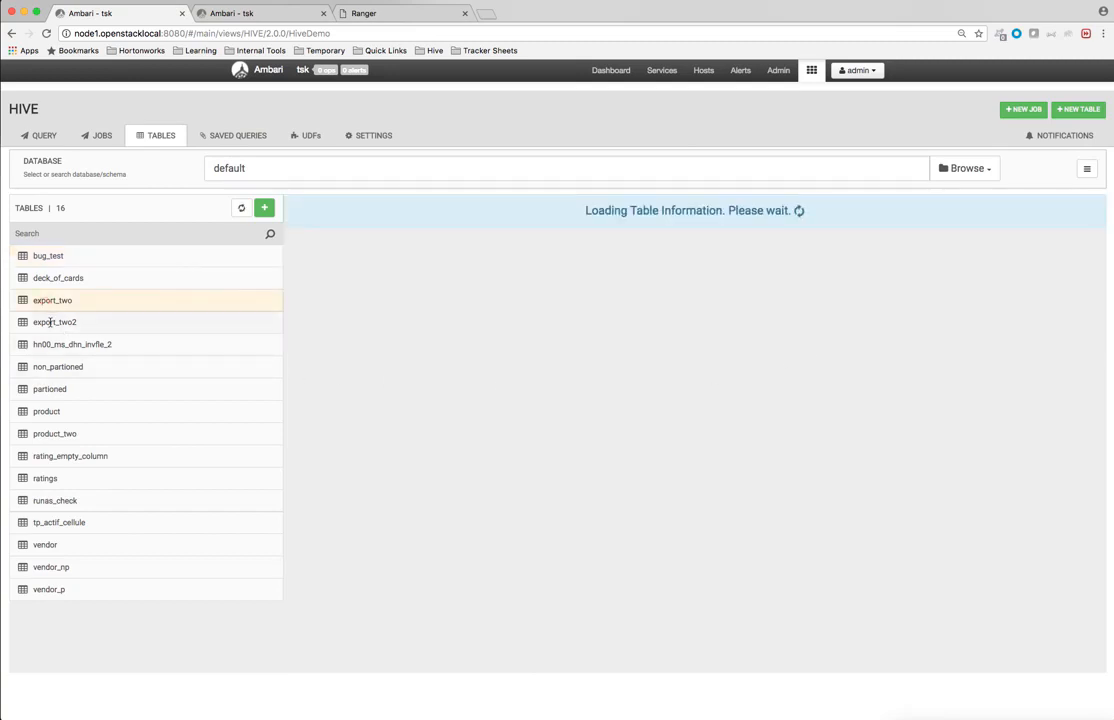
left_click(55, 323)
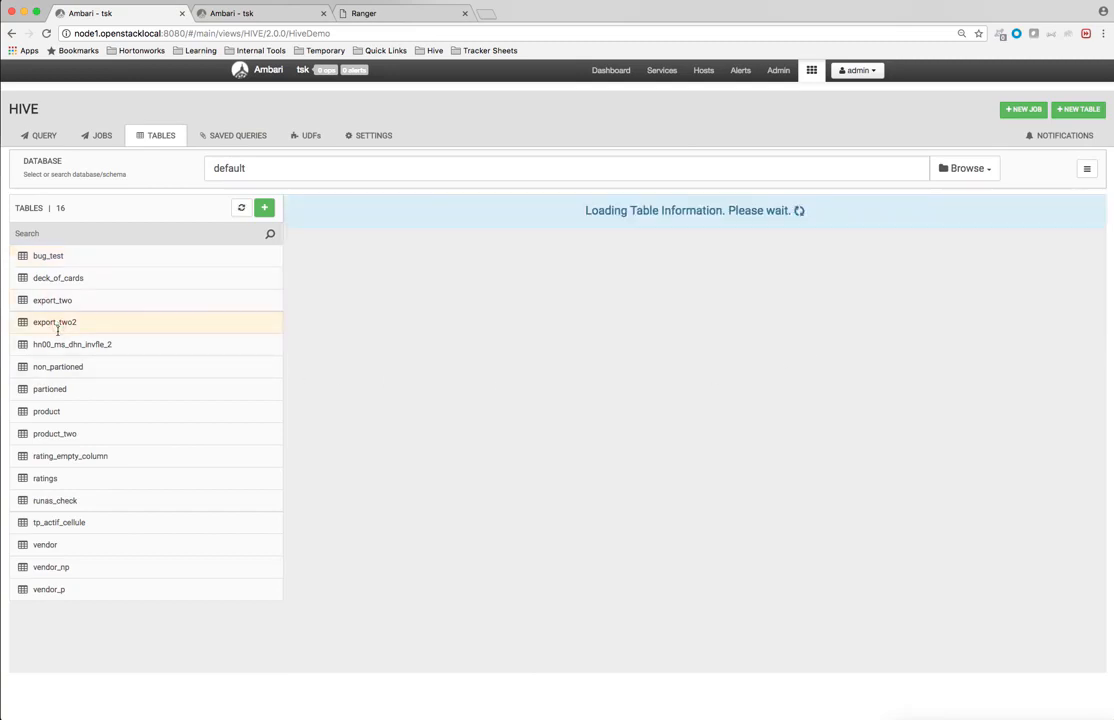
left_click(55, 389)
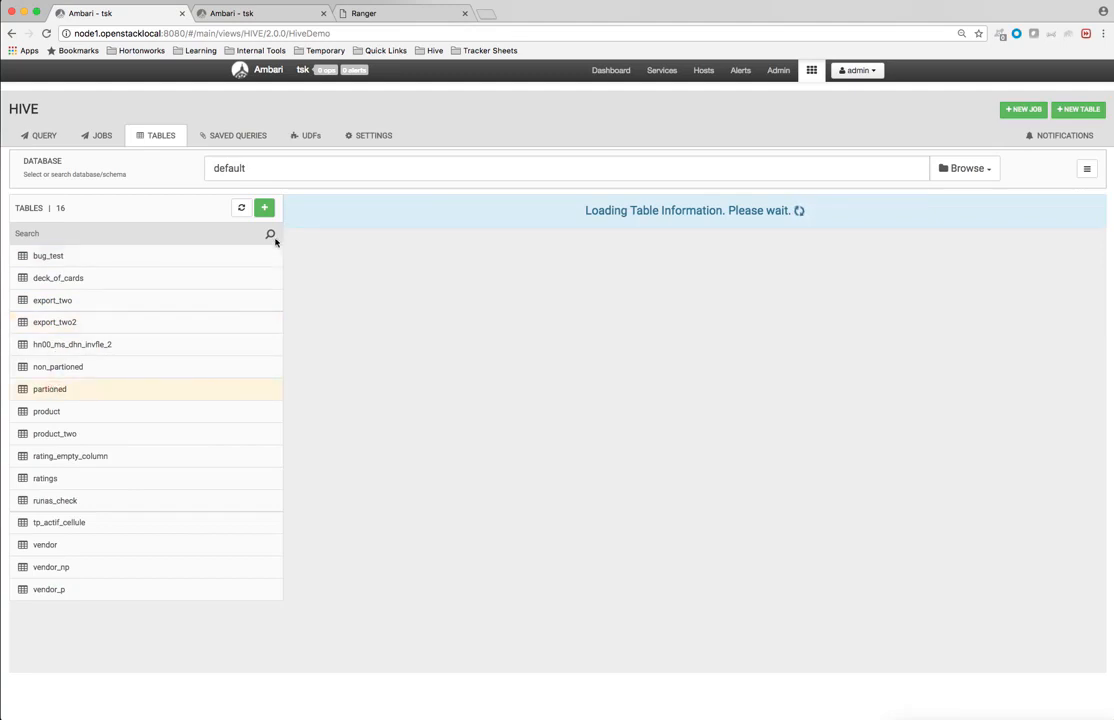
left_click(848, 233)
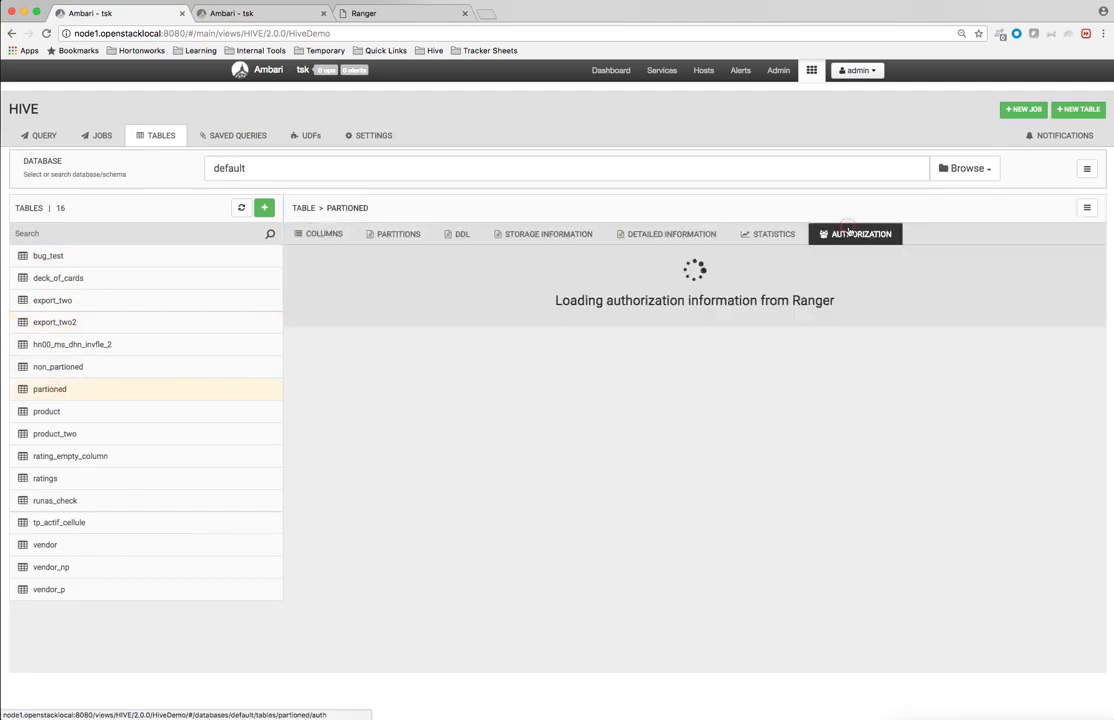